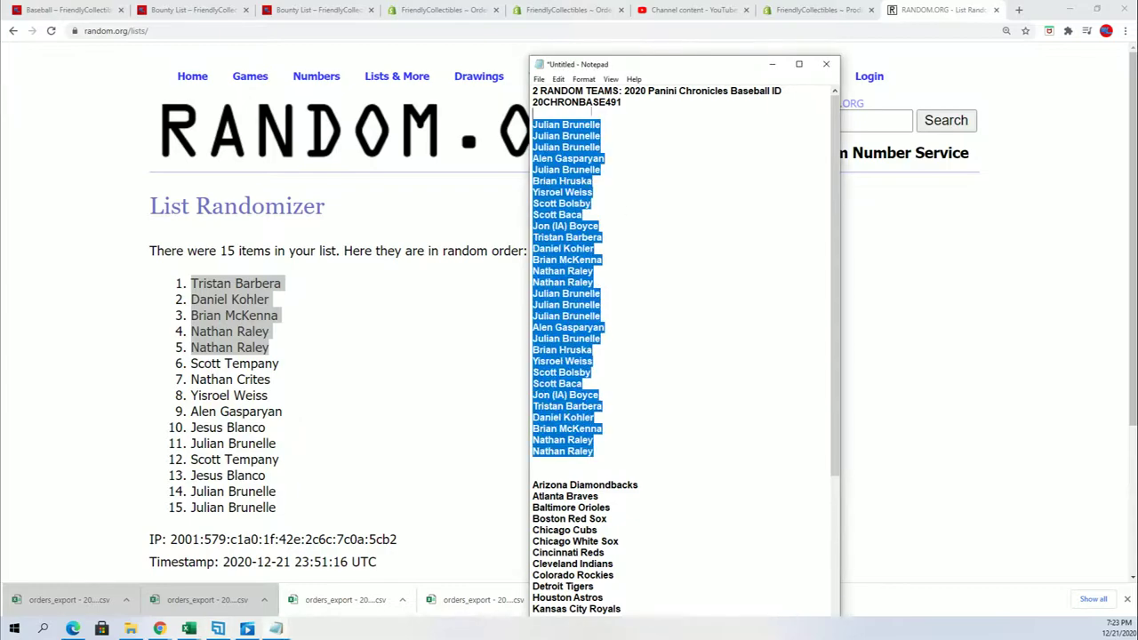
- Copy the selected owner names from Notepad and paste them into a new List Randomizer form in the browser
right_click(537, 125)
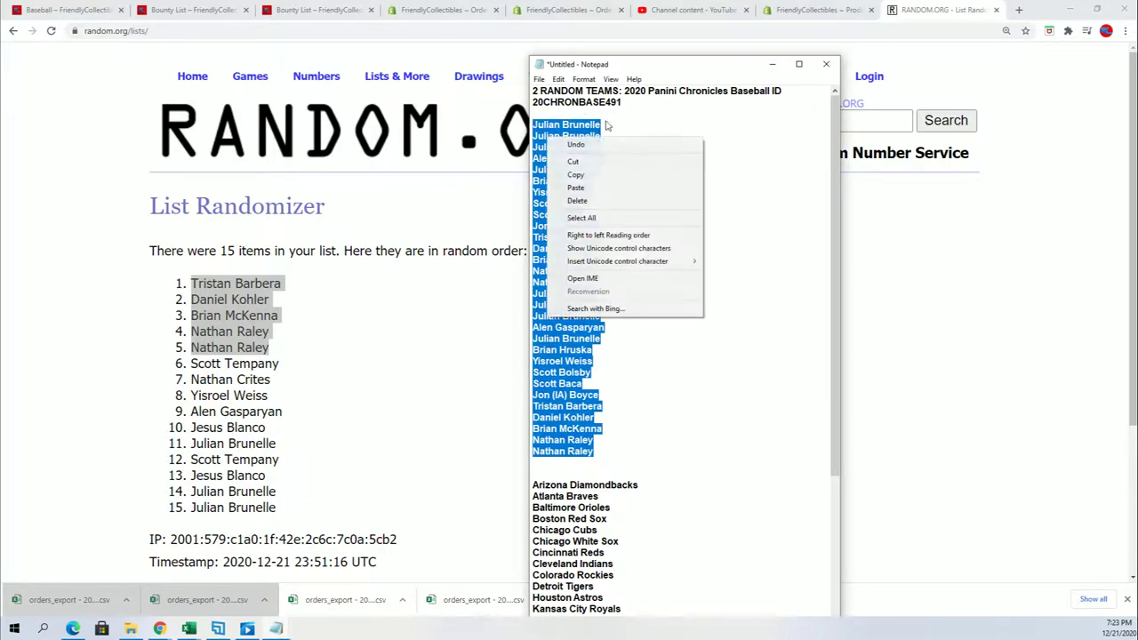
click(562, 176)
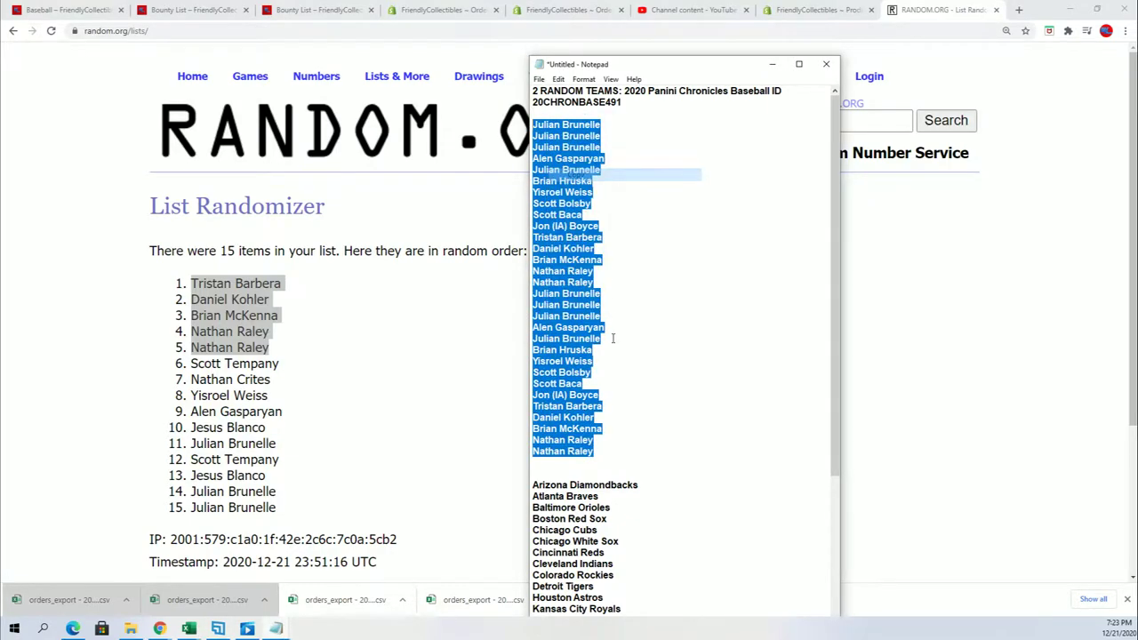
click(395, 99)
click(161, 415)
right_click(160, 415)
click(219, 501)
- Randomize the list of owner names seven times
scroll(716, 477, down, 3)
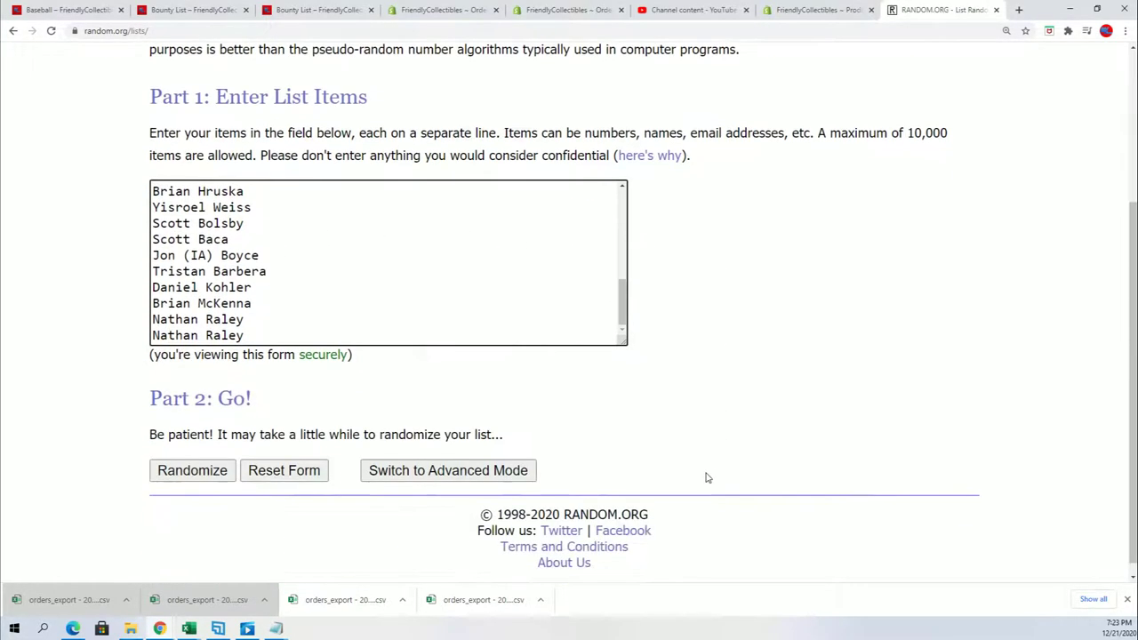
click(192, 468)
scroll(188, 467, down, 3)
scroll(188, 468, down, 2)
click(175, 463)
scroll(164, 480, down, 5)
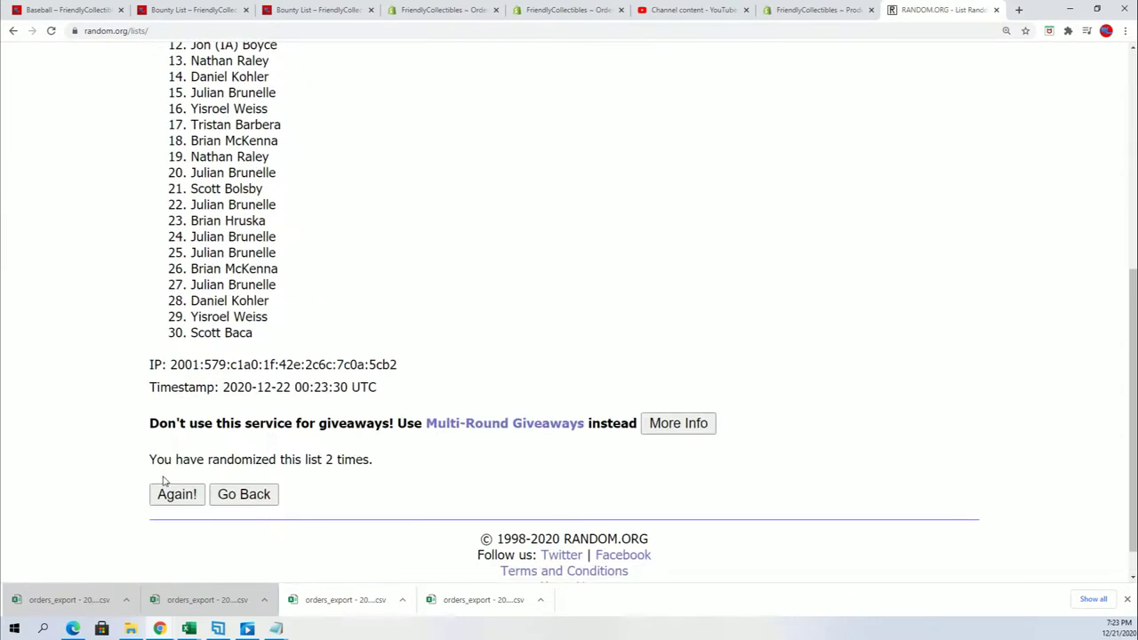
click(172, 492)
scroll(178, 469, down, 3)
click(177, 462)
scroll(178, 444, down, 5)
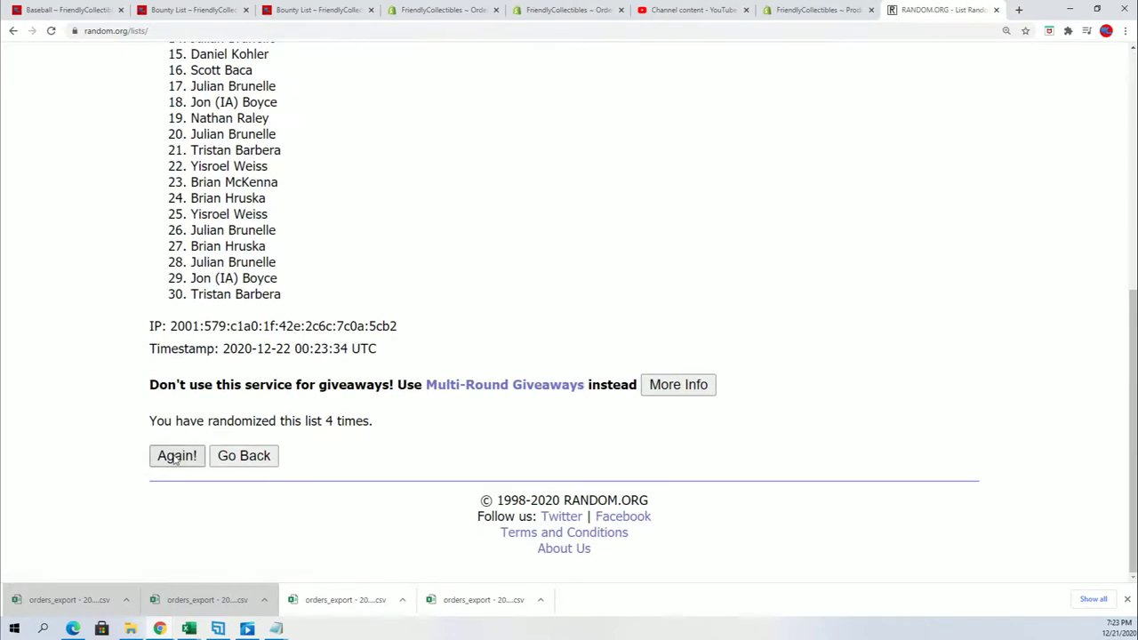
click(177, 457)
scroll(228, 419, down, 3)
click(171, 496)
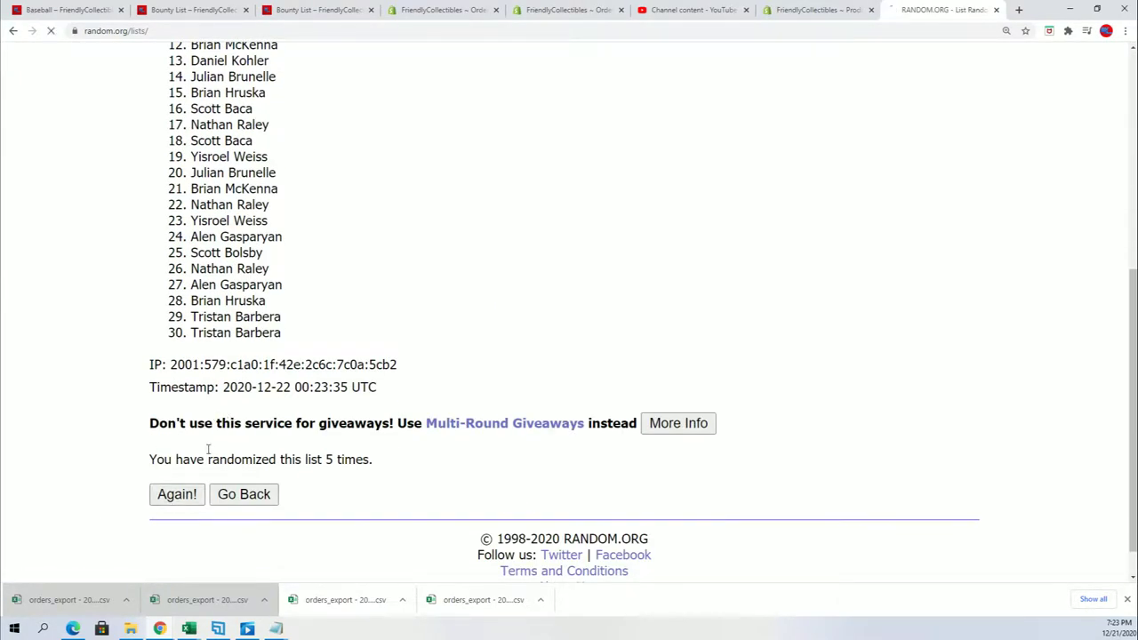
scroll(172, 468, down, 3)
click(168, 465)
- Copy all 30 owner names from the randomized result list
scroll(296, 283, down, 1)
drag(184, 223, 329, 510)
scroll(296, 282, down, 1)
right_click(243, 311)
click(271, 323)
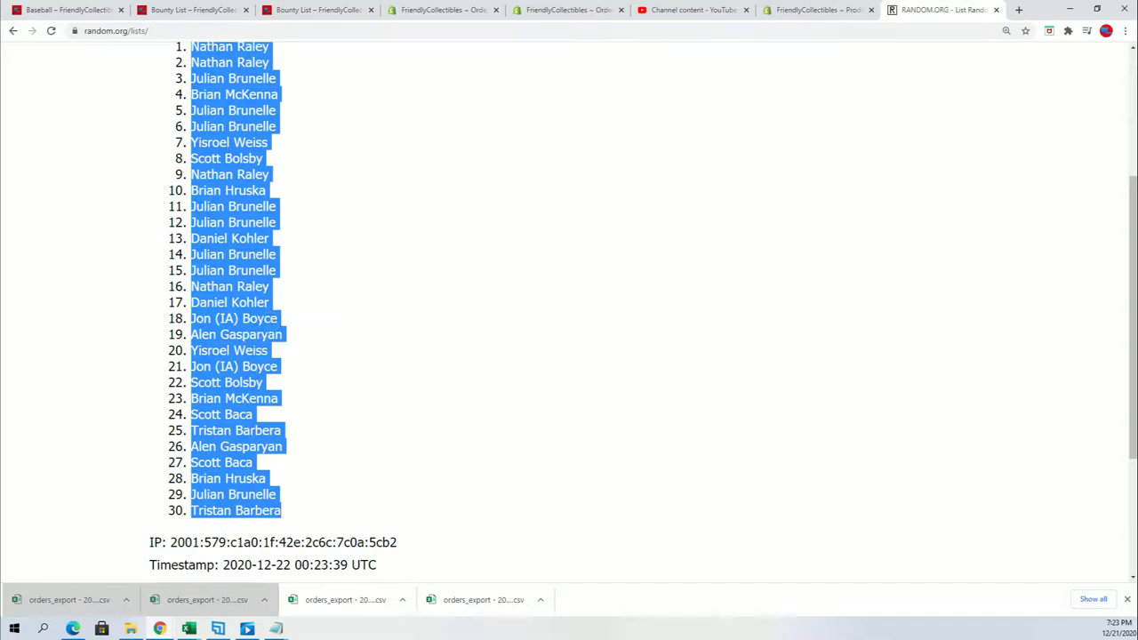
- Switch to the AlphabeticalMLB workbook in Excel and paste the owner names as unformatted text into the OWNERS column from cell A2
key(alt+Tab)
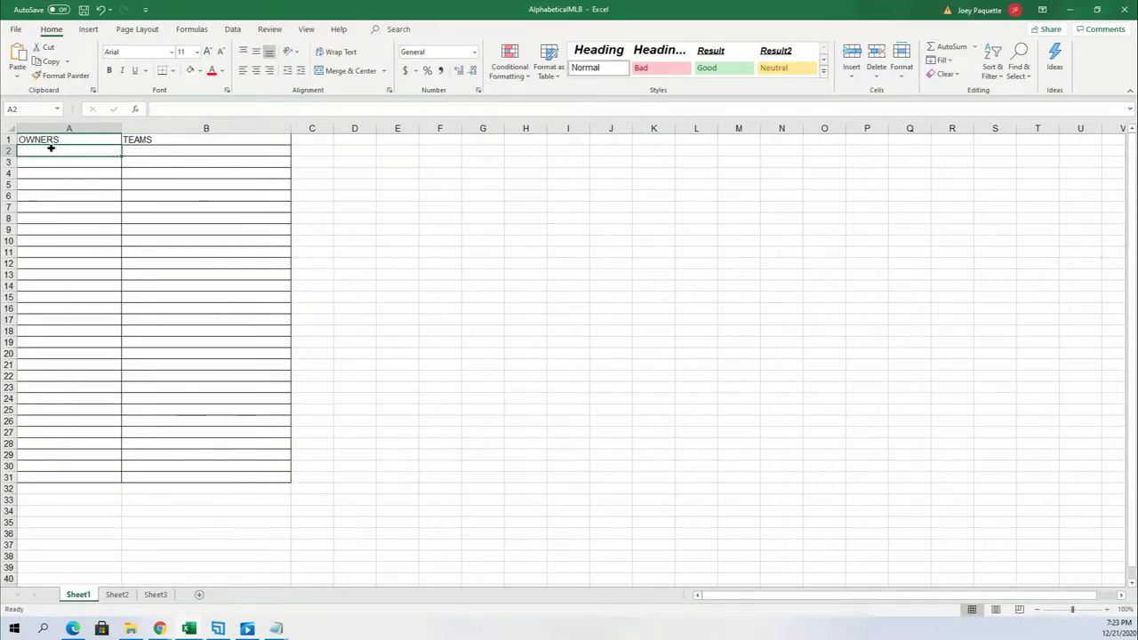
right_click(51, 149)
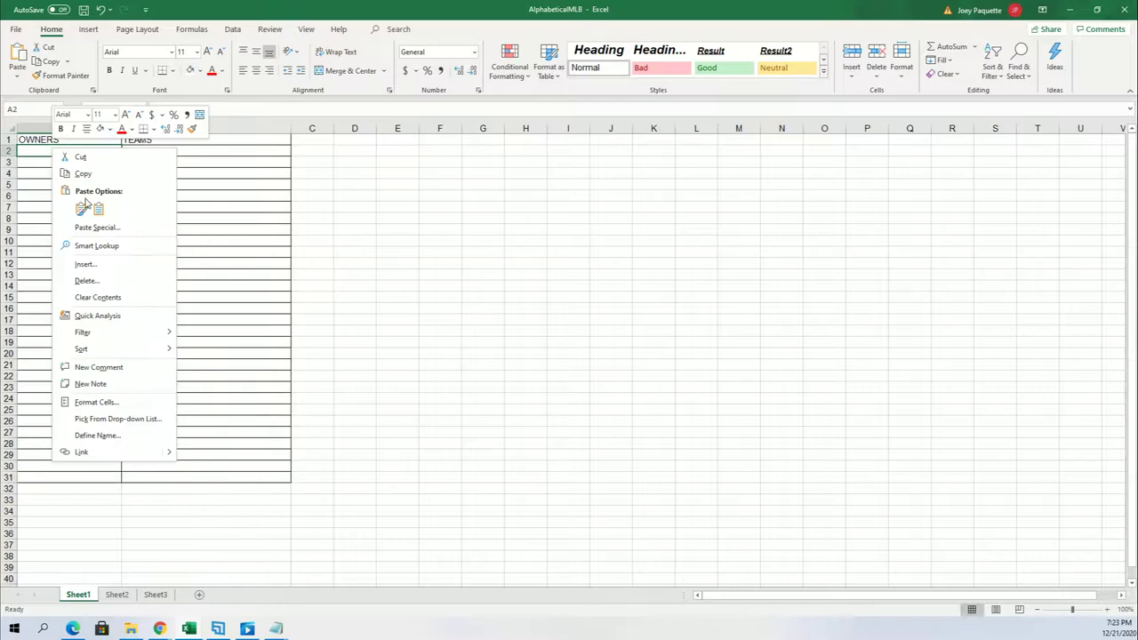
click(82, 226)
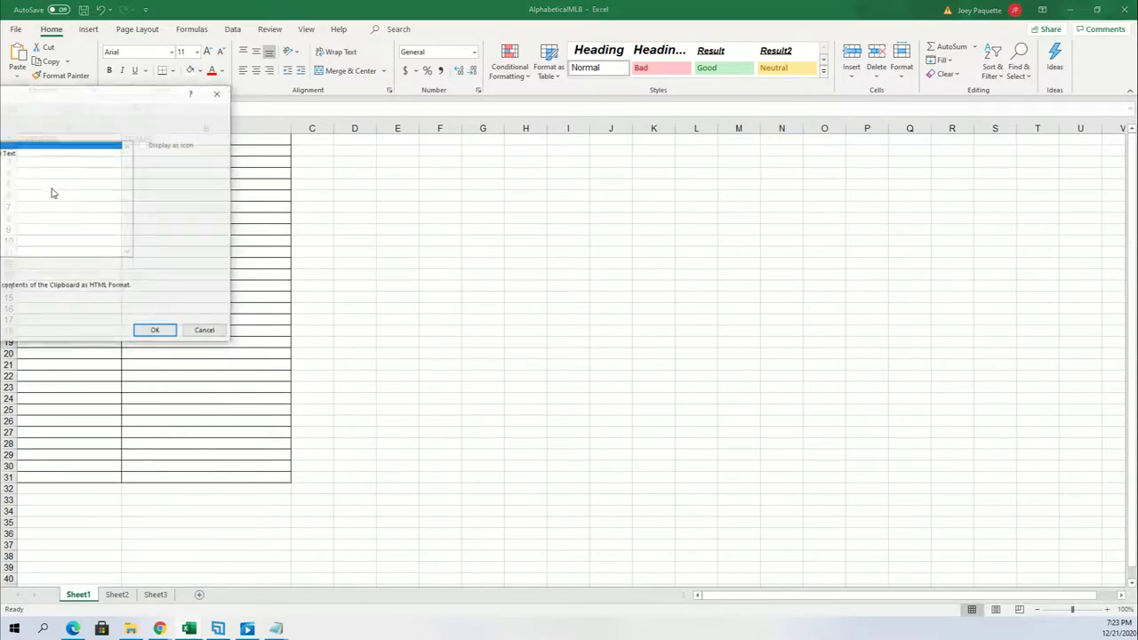
click(9, 153)
click(156, 331)
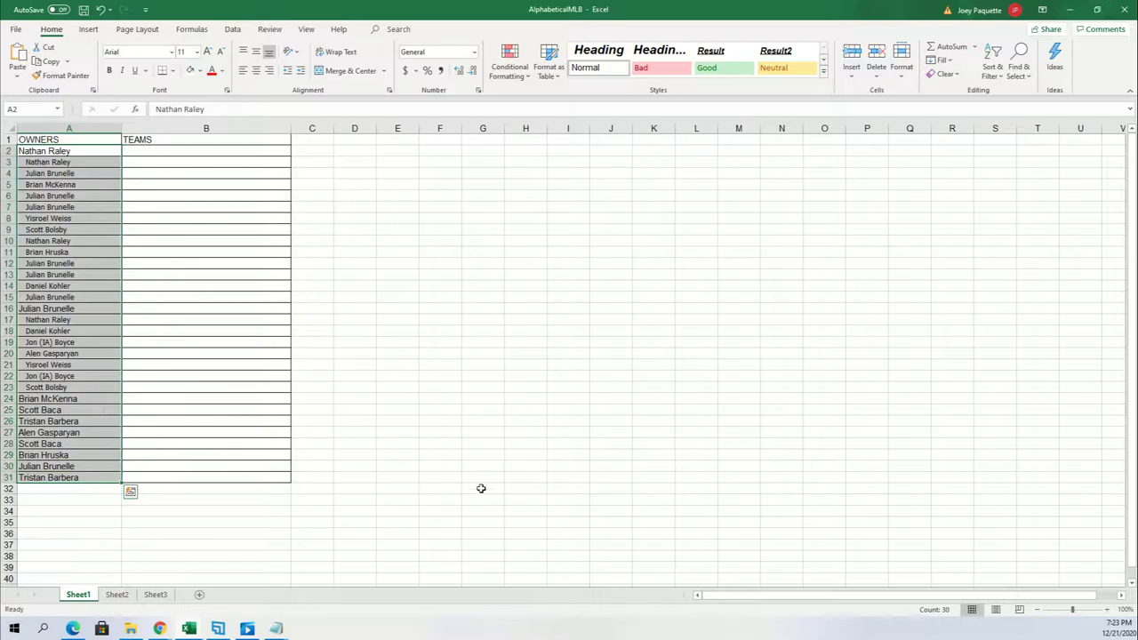
- Make the pasted owner names bold and clear their indentation, then select cell B2 under TEAMS
click(1108, 610)
click(1107, 610)
click(1107, 610)
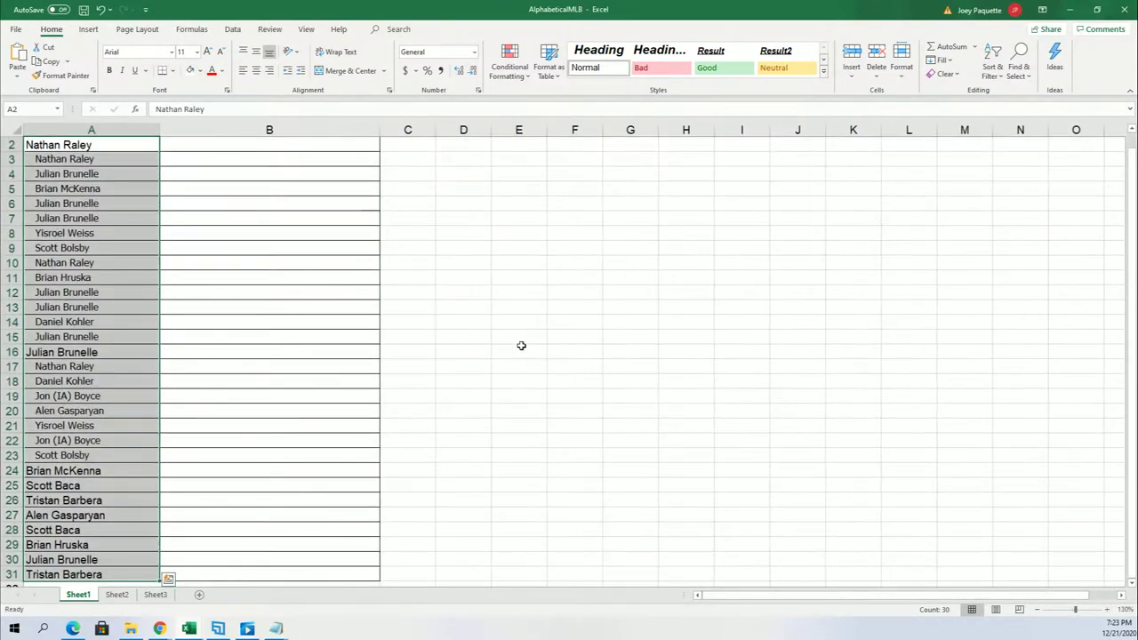
right_click(111, 182)
click(122, 166)
click(146, 168)
click(146, 168)
click(135, 273)
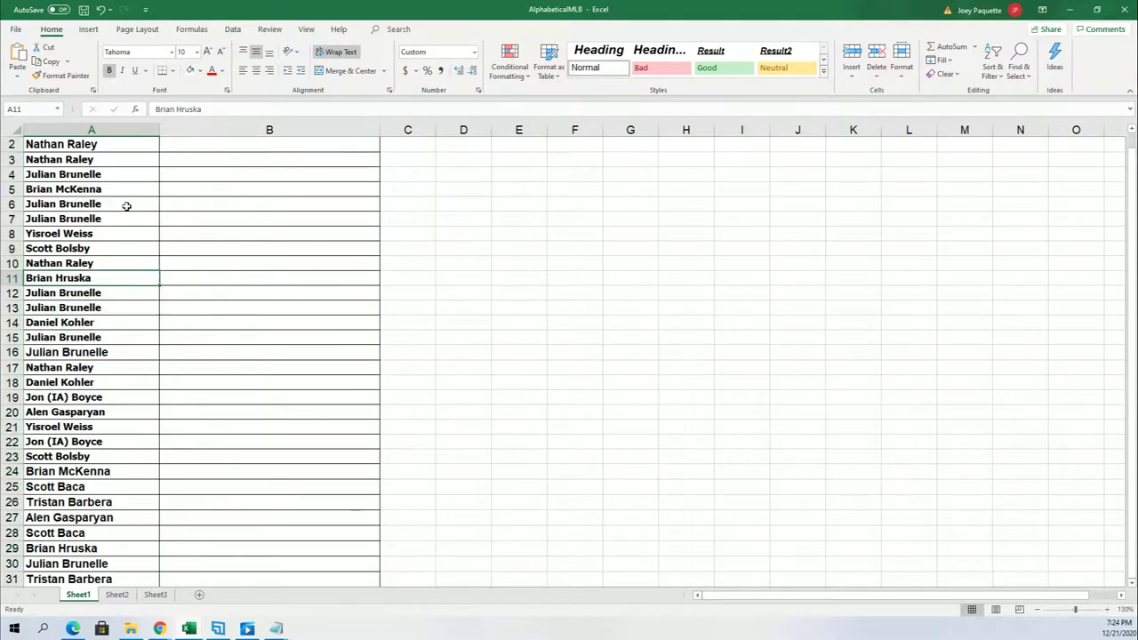
click(183, 148)
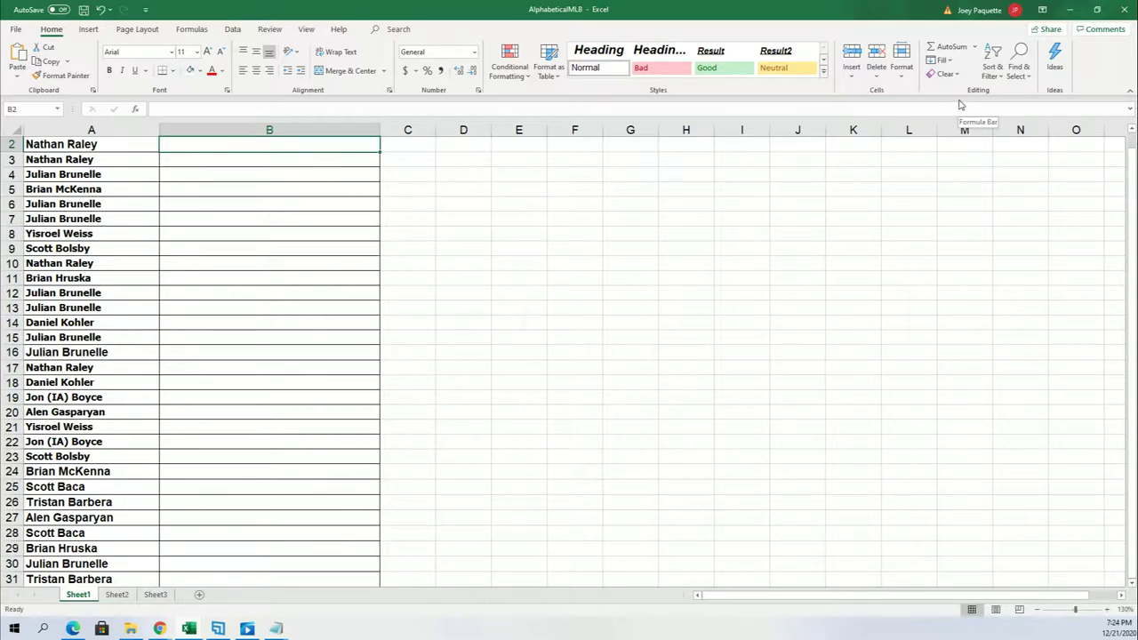
- Return to the RANDOM.ORG page in the browser and open a blank List Randomizer form
click(1073, 13)
scroll(498, 214, up, 5)
click(400, 101)
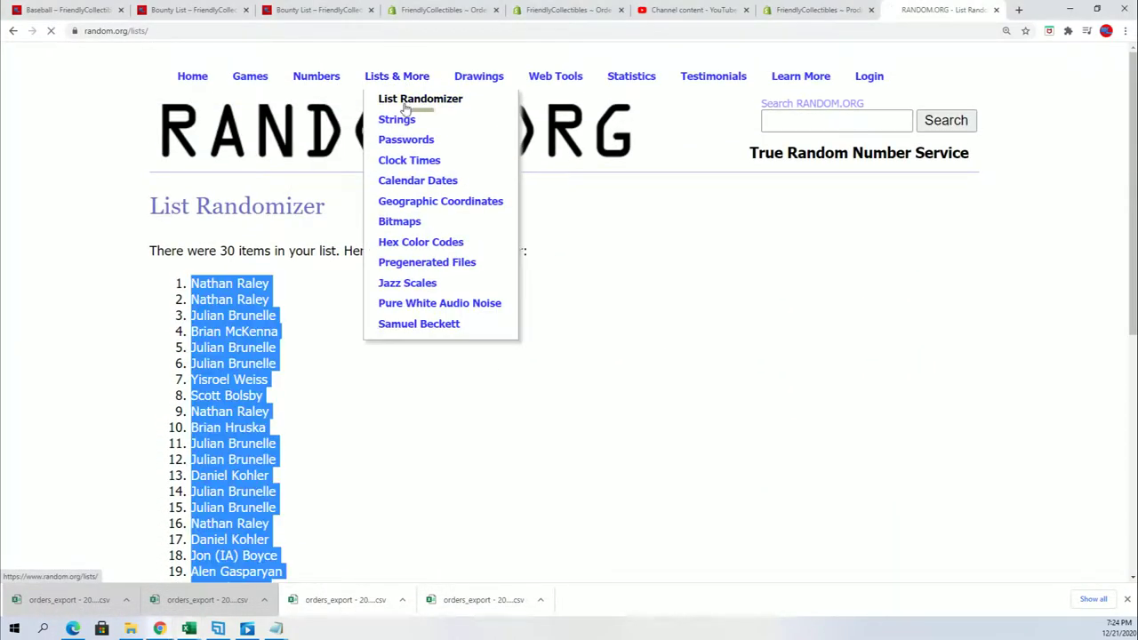
scroll(385, 370, down, 2)
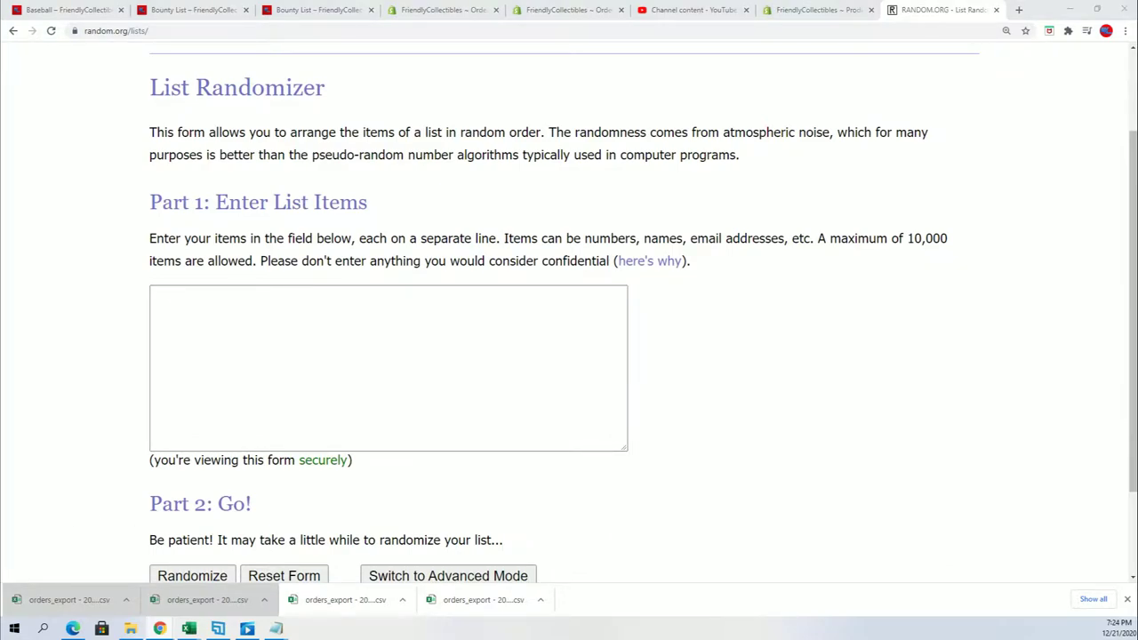
- Copy the team names from Arizona Diamondbacks to Washington Nationals in Notepad and paste them into the randomizer's list items field
key(alt+Tab)
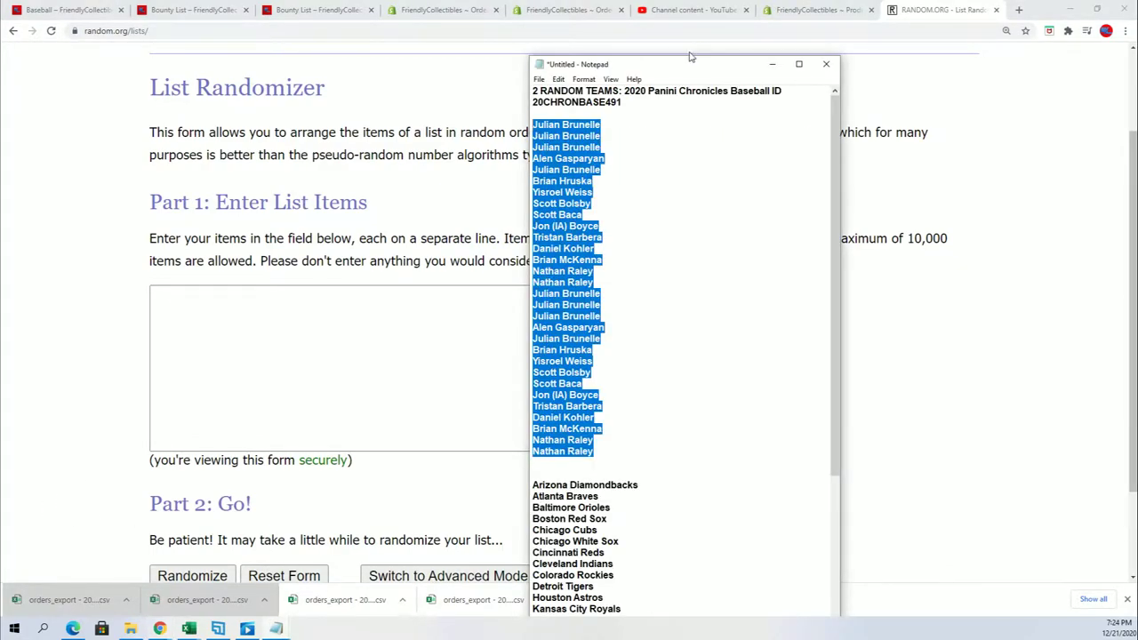
drag(691, 56, 690, 2)
scroll(670, 407, down, 10)
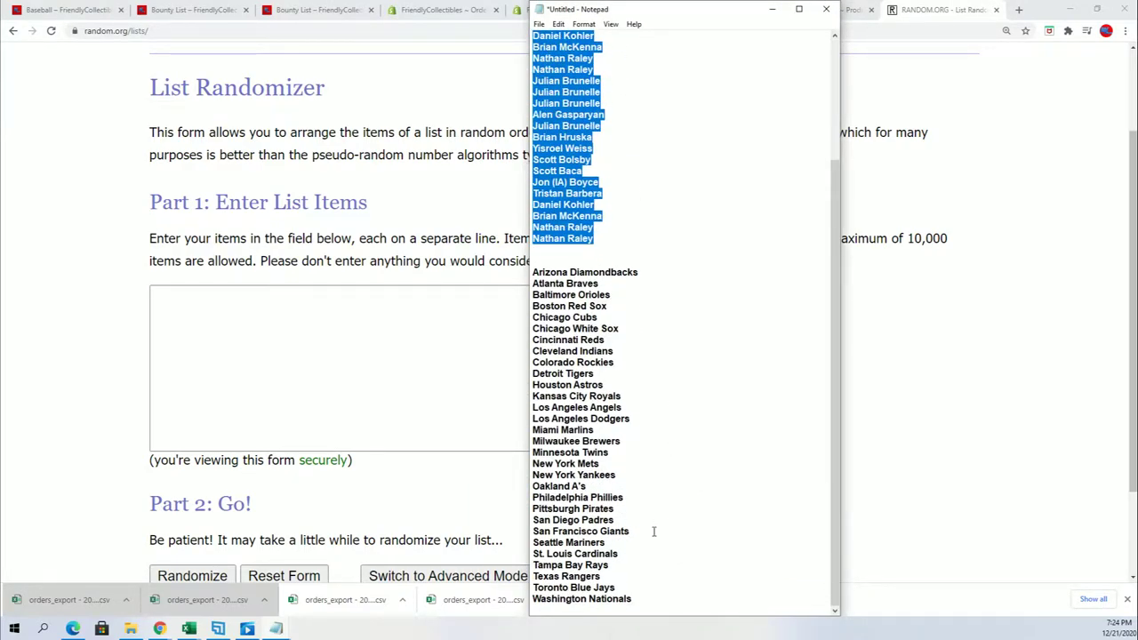
drag(635, 599, 520, 274)
right_click(551, 293)
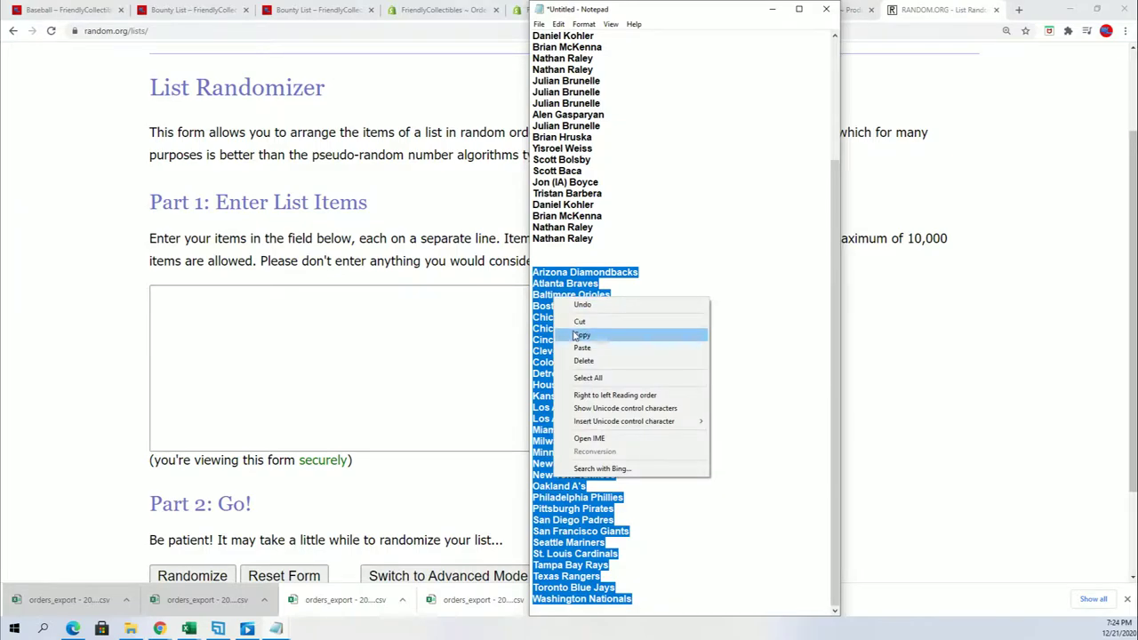
click(574, 333)
right_click(263, 296)
click(294, 386)
- Randomize the list of baseball teams seven times
scroll(702, 400, down, 1)
click(191, 459)
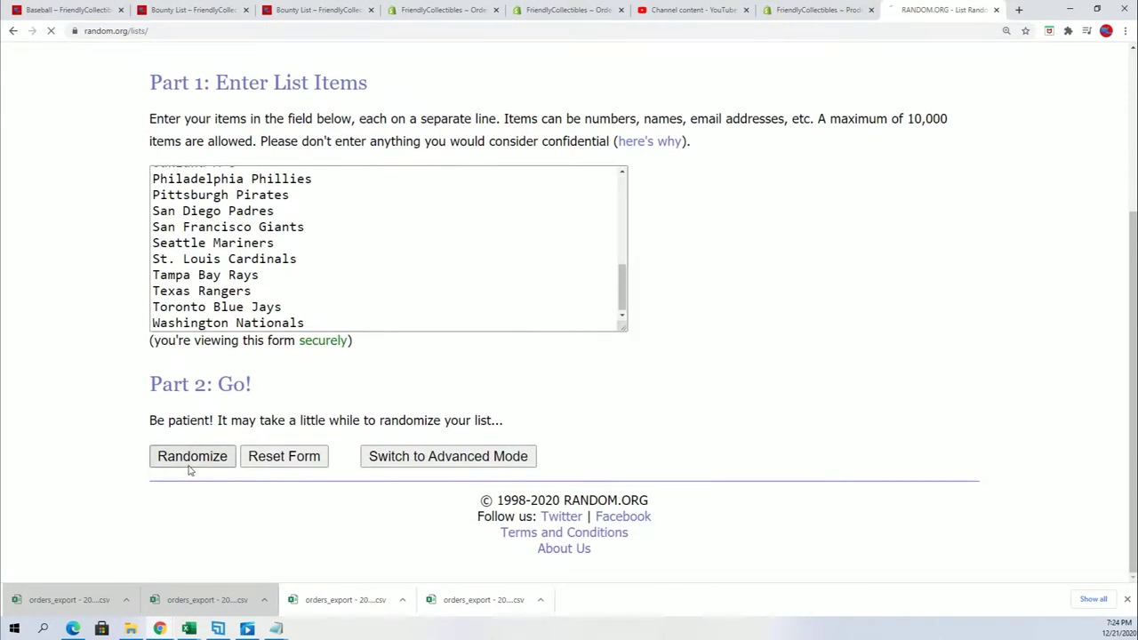
scroll(202, 462, down, 1)
scroll(201, 462, down, 3)
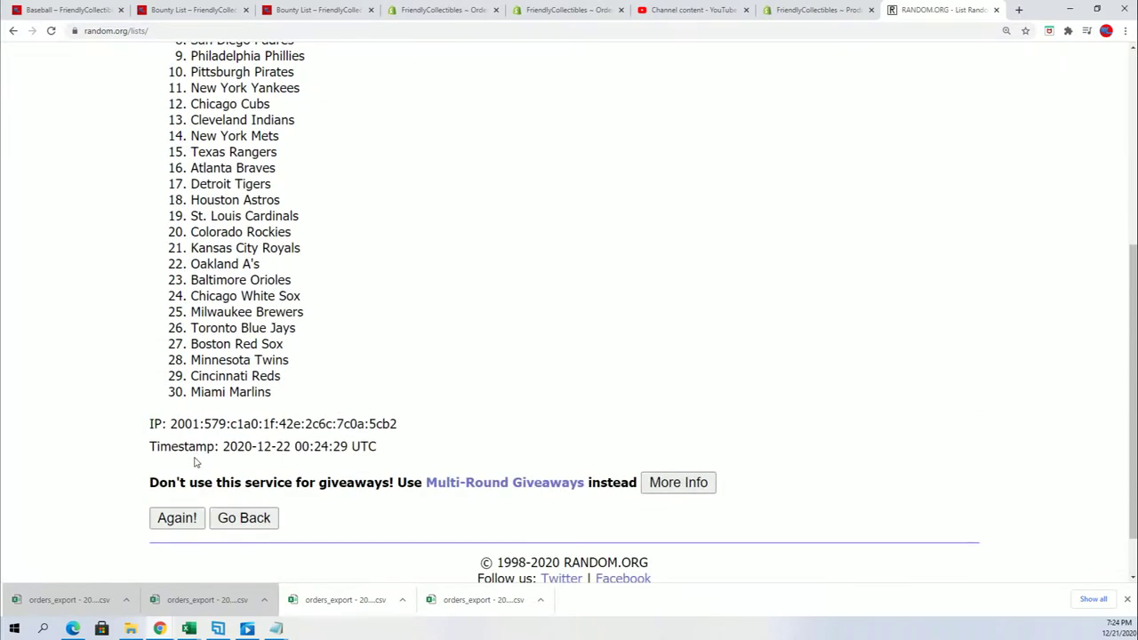
click(173, 516)
scroll(232, 481, down, 1)
click(177, 551)
scroll(200, 493, down, 5)
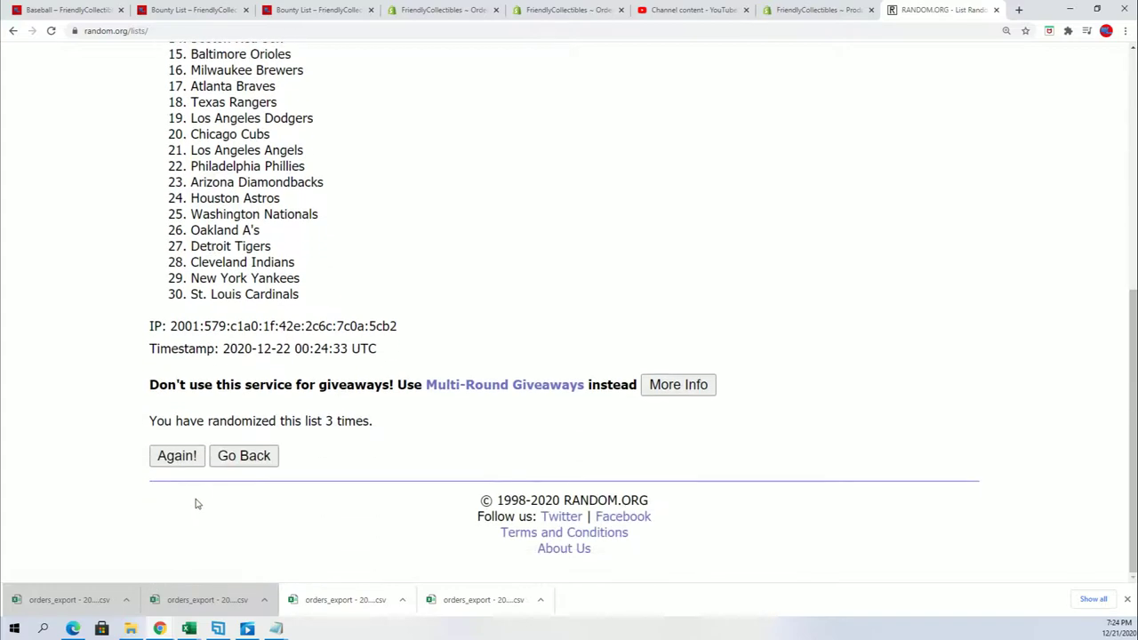
click(178, 456)
scroll(221, 454, down, 3)
scroll(221, 454, down, 2)
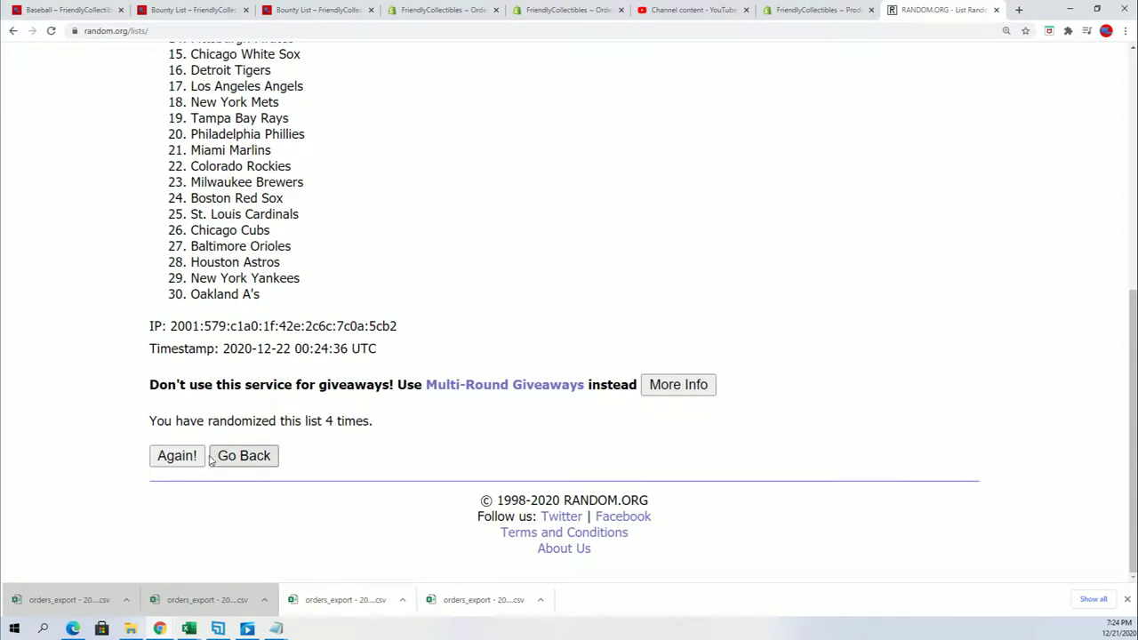
click(177, 456)
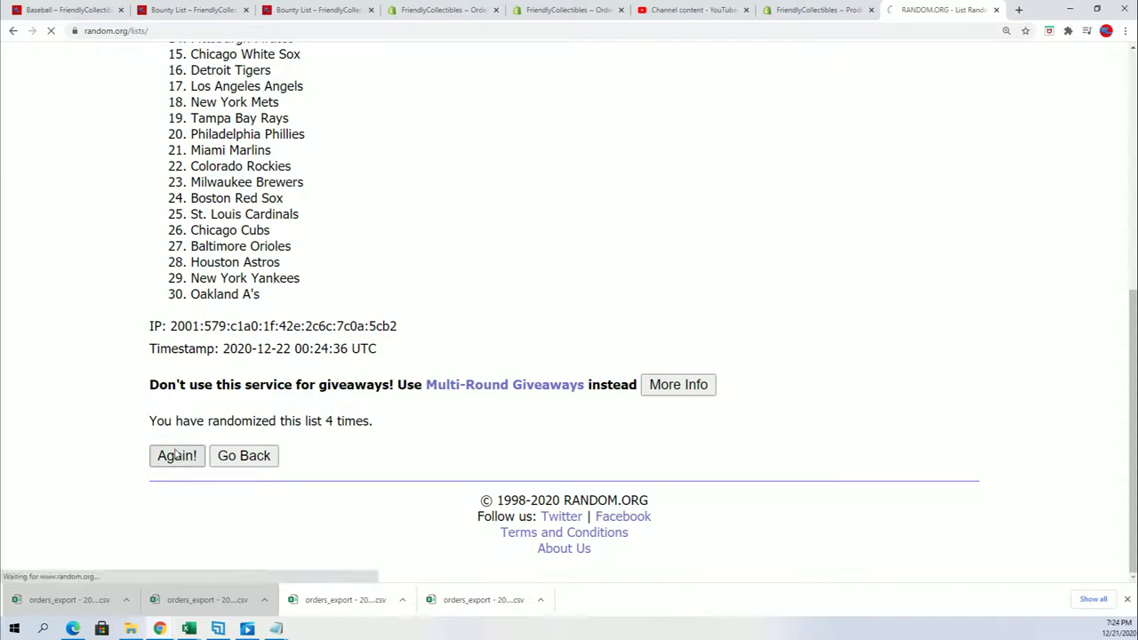
scroll(186, 443, down, 5)
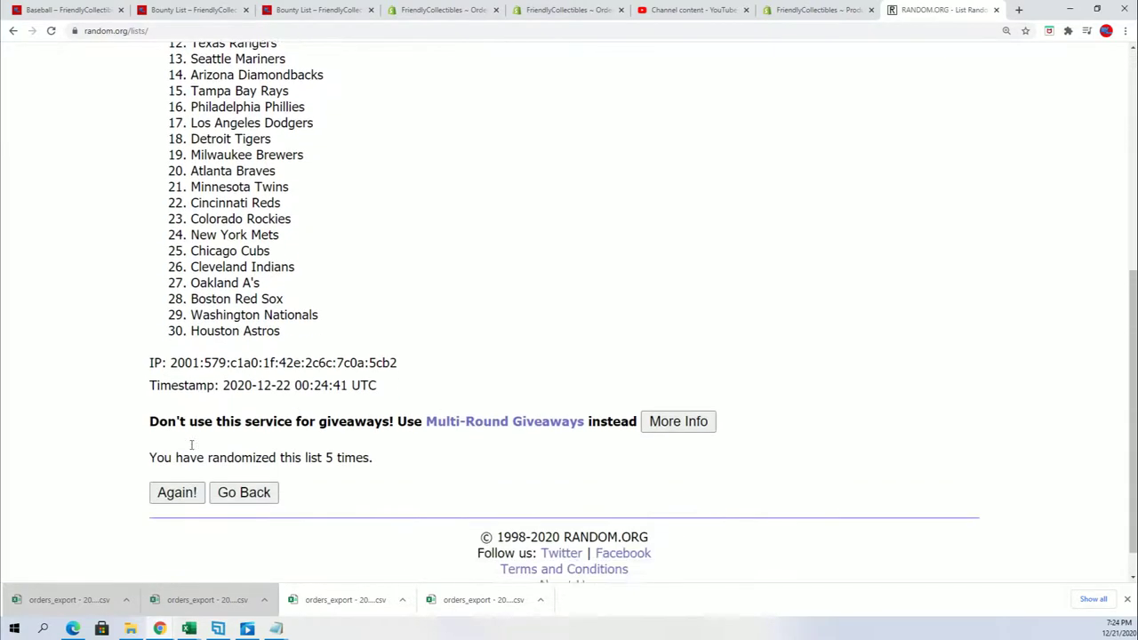
click(177, 456)
scroll(218, 414, down, 5)
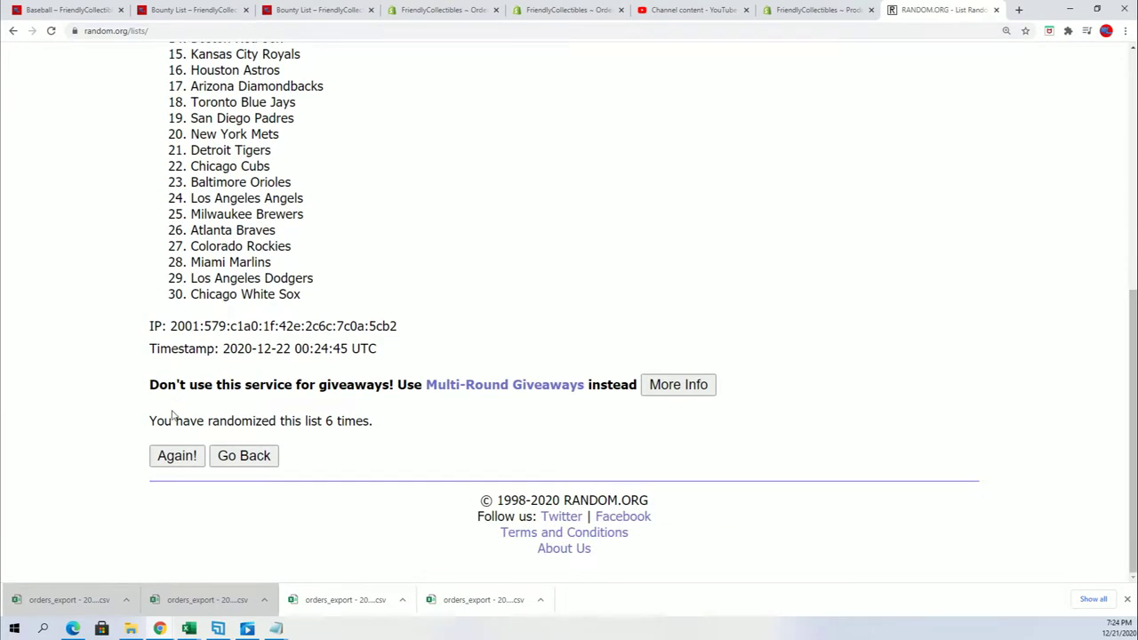
click(170, 456)
- Copy all 30 team names, Chicago Cubs through Arizona Diamondbacks, from the randomized result list
scroll(361, 333, down, 1)
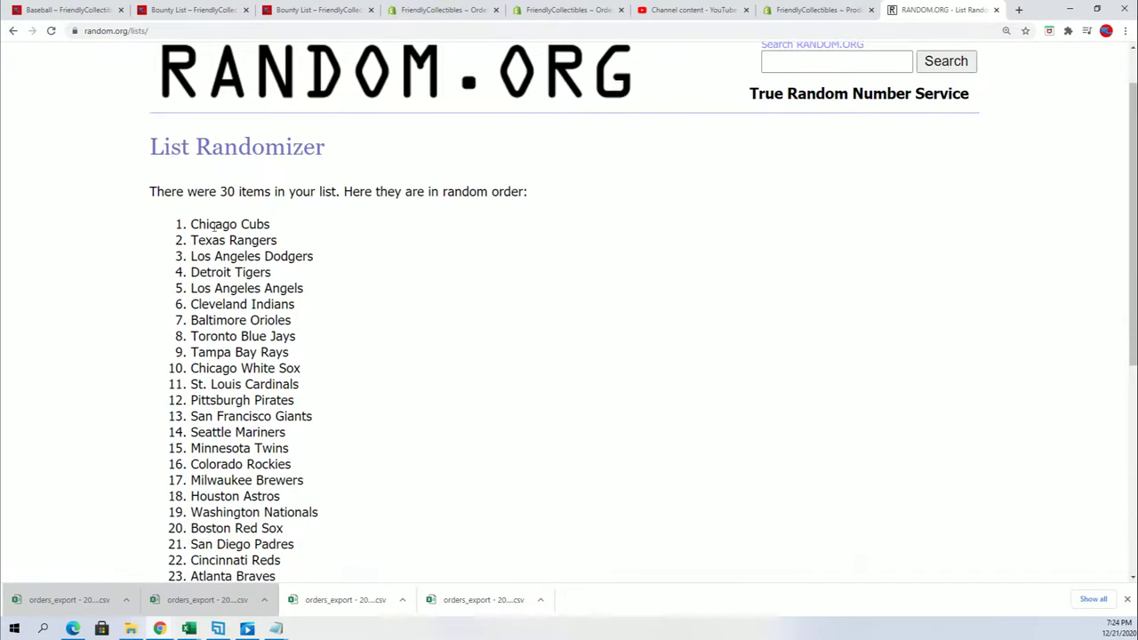
scroll(311, 288, down, 2)
drag(189, 224, 354, 514)
scroll(347, 427, down, 1)
right_click(246, 286)
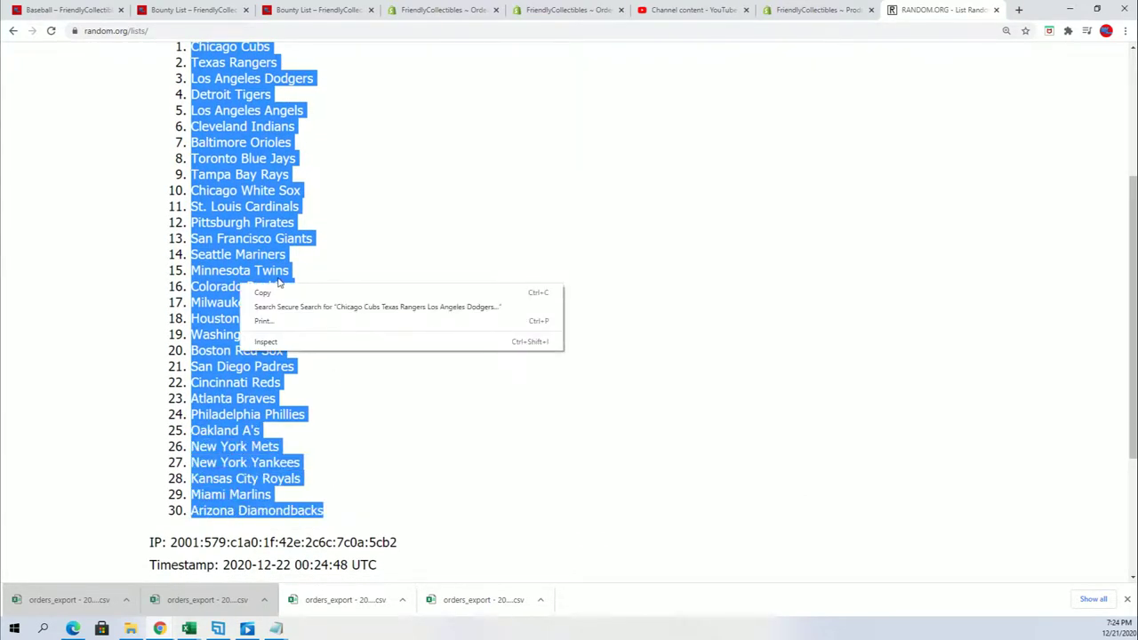
click(265, 293)
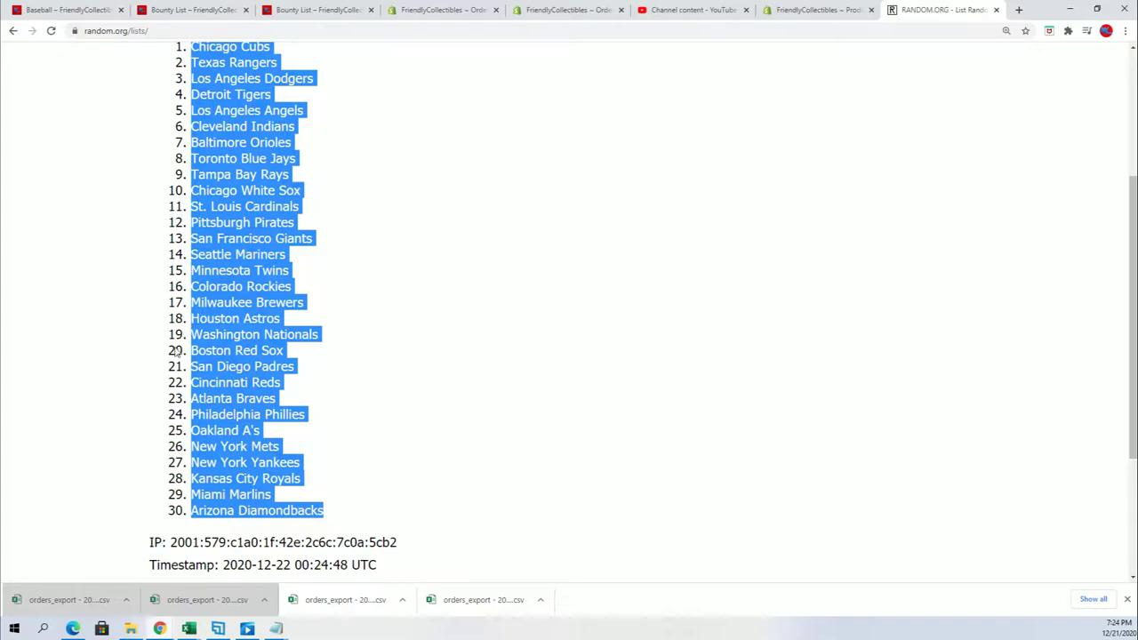
scroll(265, 348, up, 1)
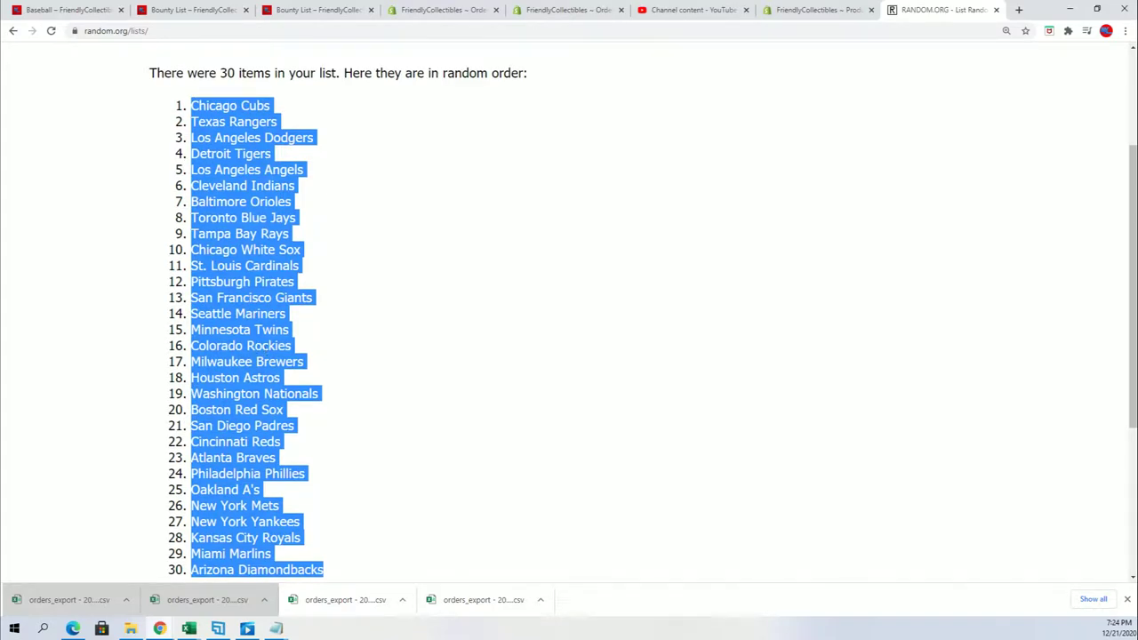
- Switch to the Excel workbook and paste the team names as Text into the TEAMS column from cell B2
key(alt+Tab)
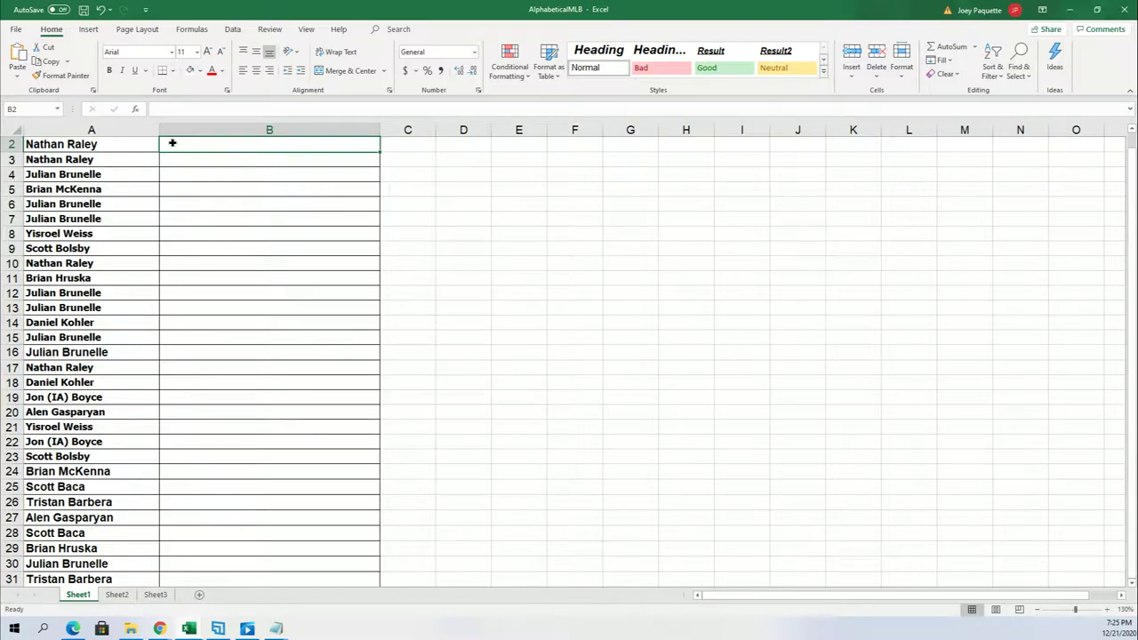
right_click(172, 143)
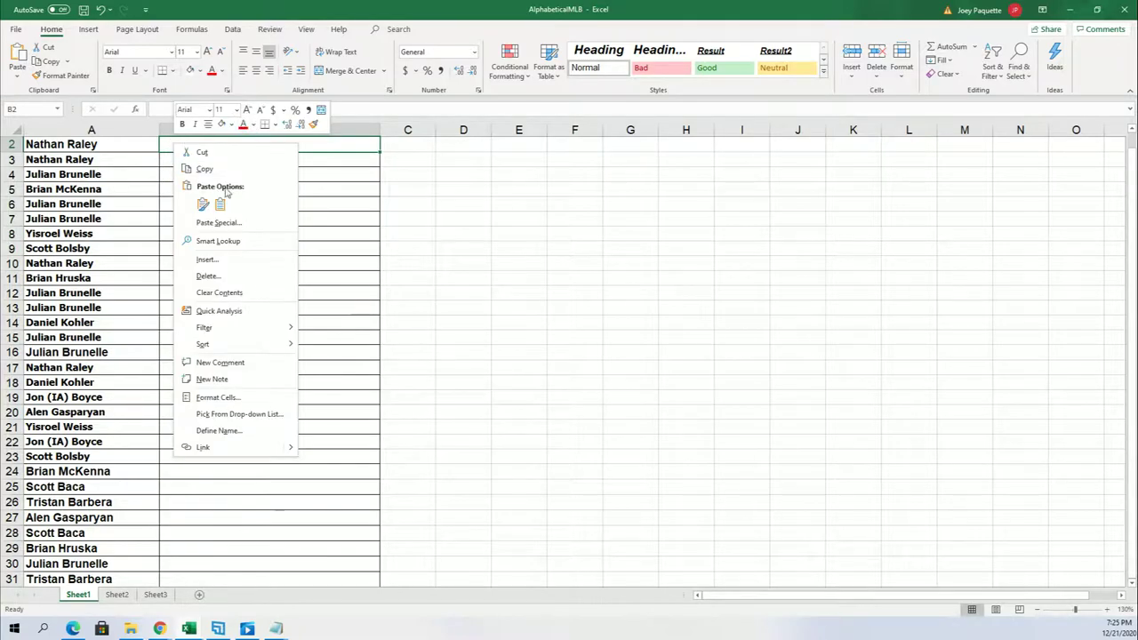
click(215, 227)
click(118, 151)
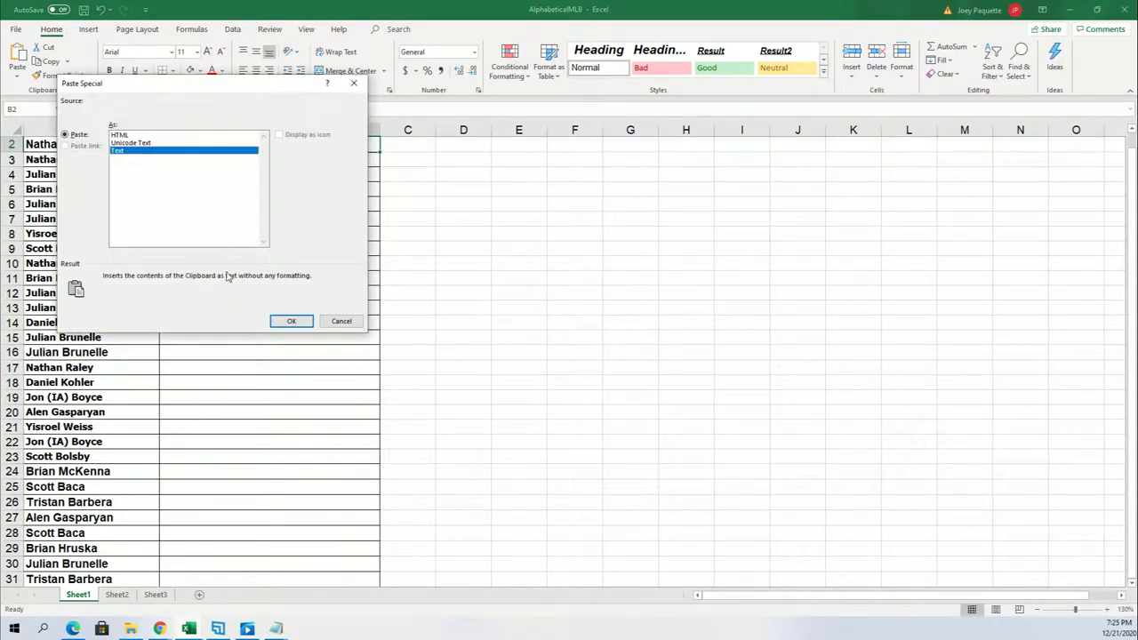
click(284, 321)
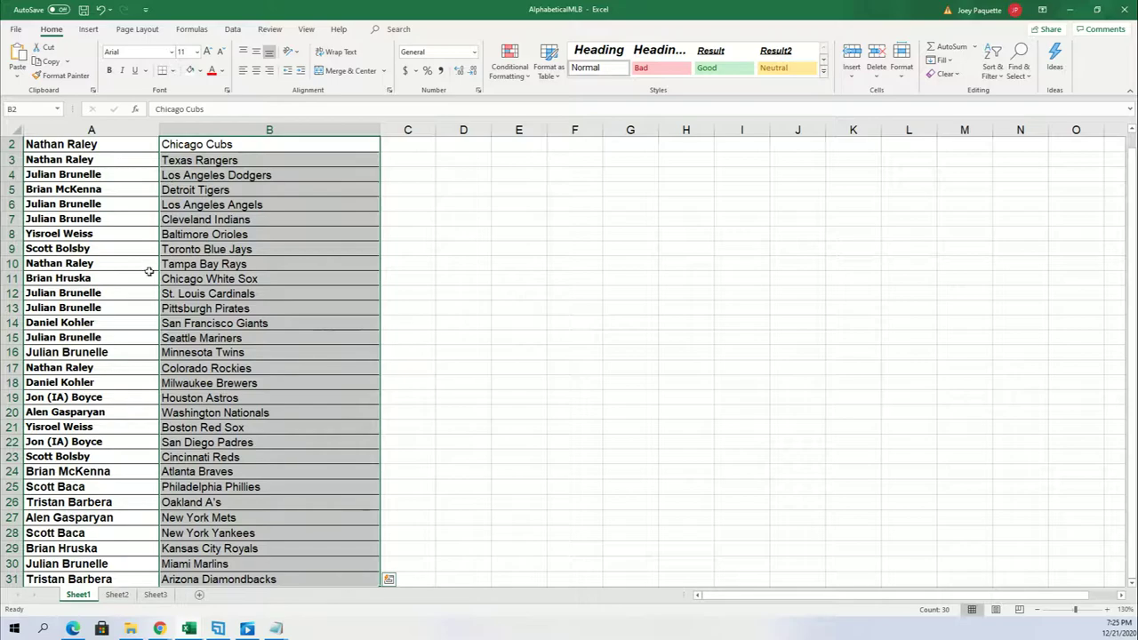
- Select the owner names column A and narrow it to fit the names more closely
click(143, 282)
click(132, 124)
drag(160, 129, 131, 143)
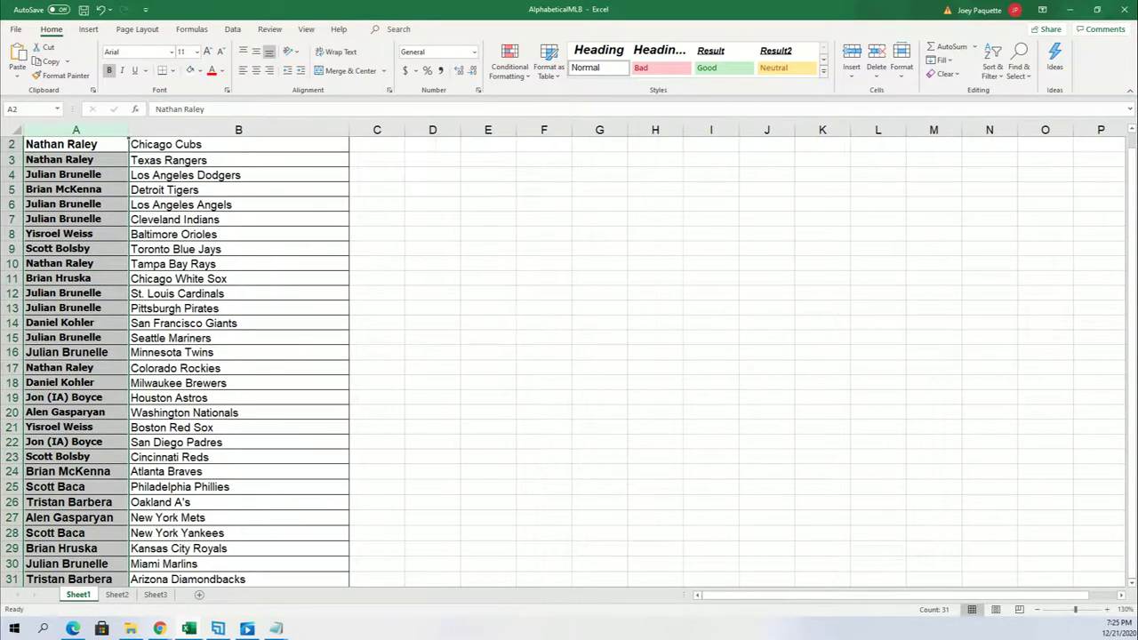
- Review the owner and team pairings in the list, comparing the entries in rows 9 and 25
click(119, 534)
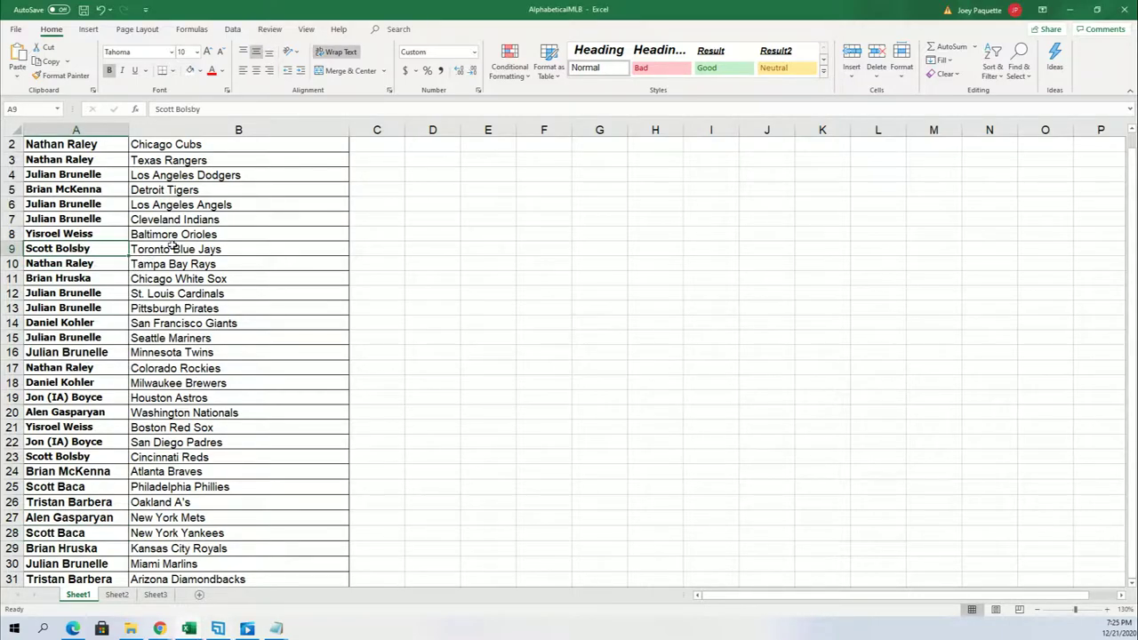
click(172, 249)
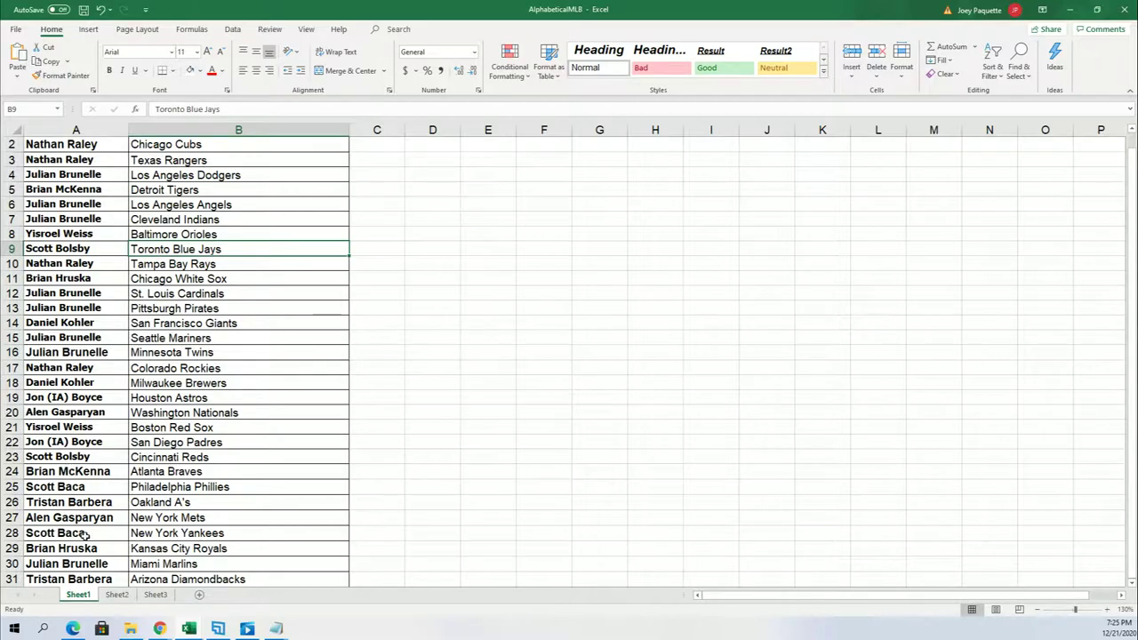
click(110, 482)
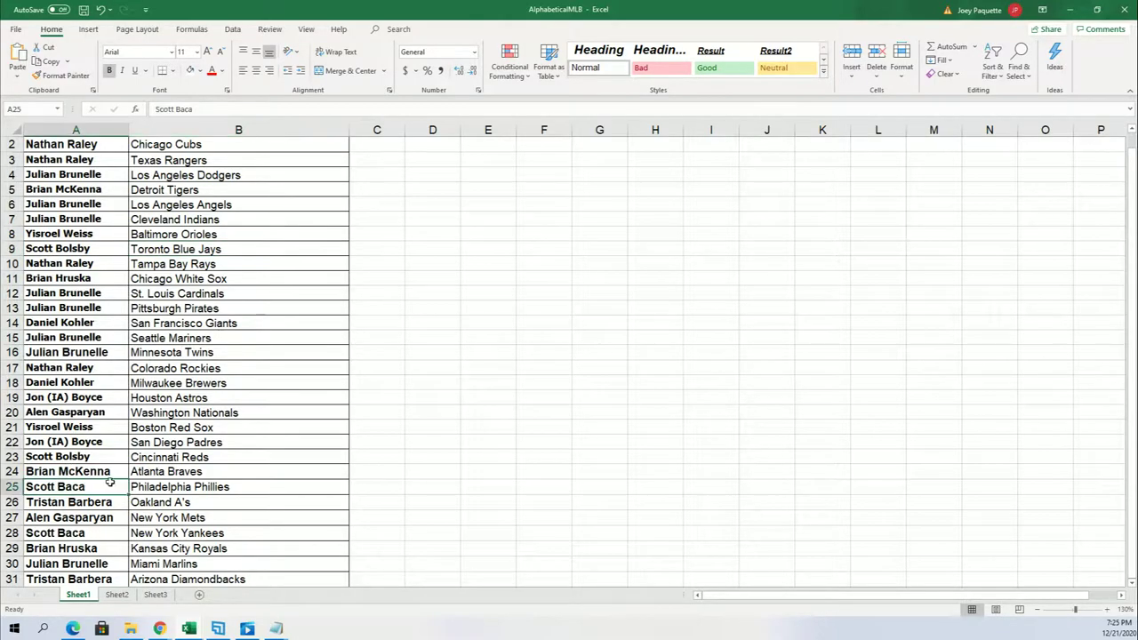
click(76, 251)
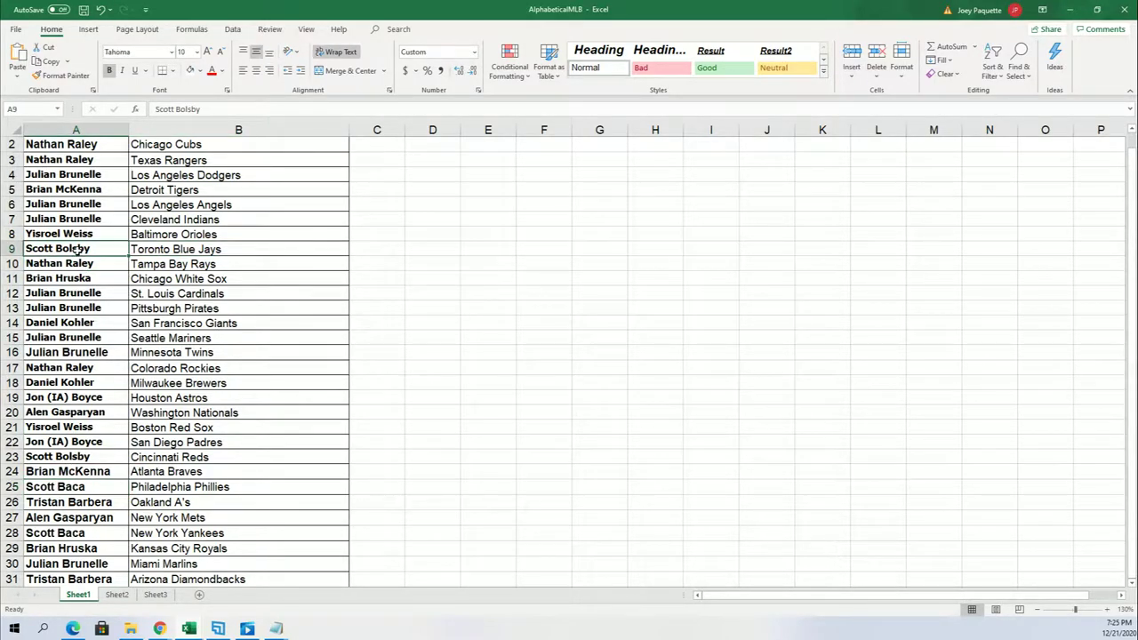
click(94, 485)
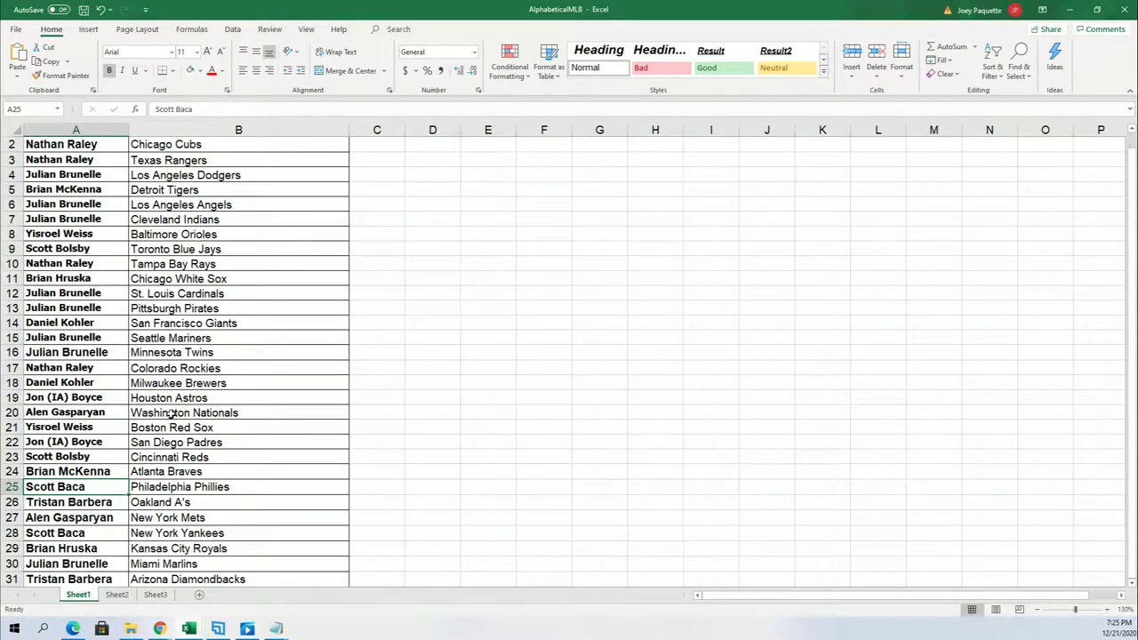
- Sort the team names in B2:B31 from A to Z, expanding the selection so each owner stays with their team
click(150, 144)
drag(149, 144, 240, 579)
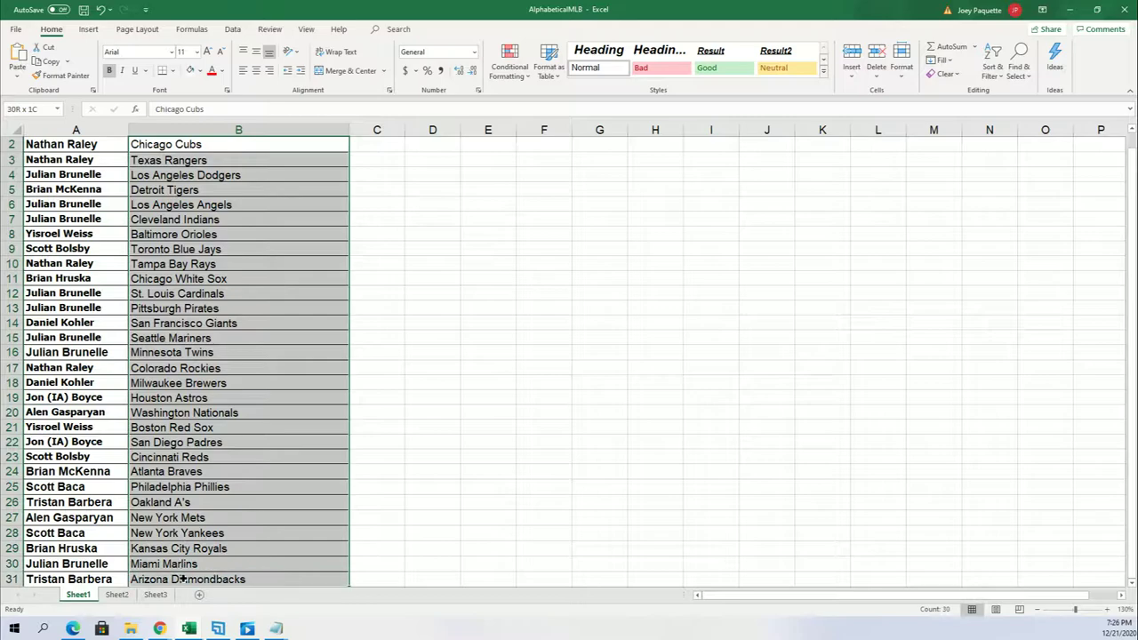
click(986, 78)
click(1004, 95)
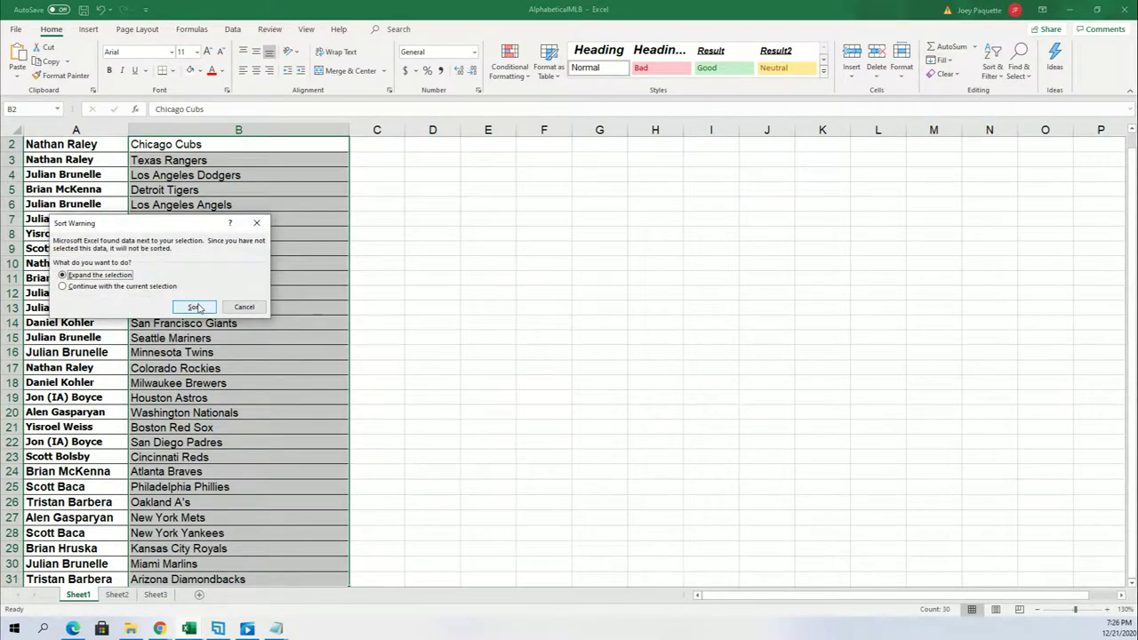
click(195, 307)
click(646, 293)
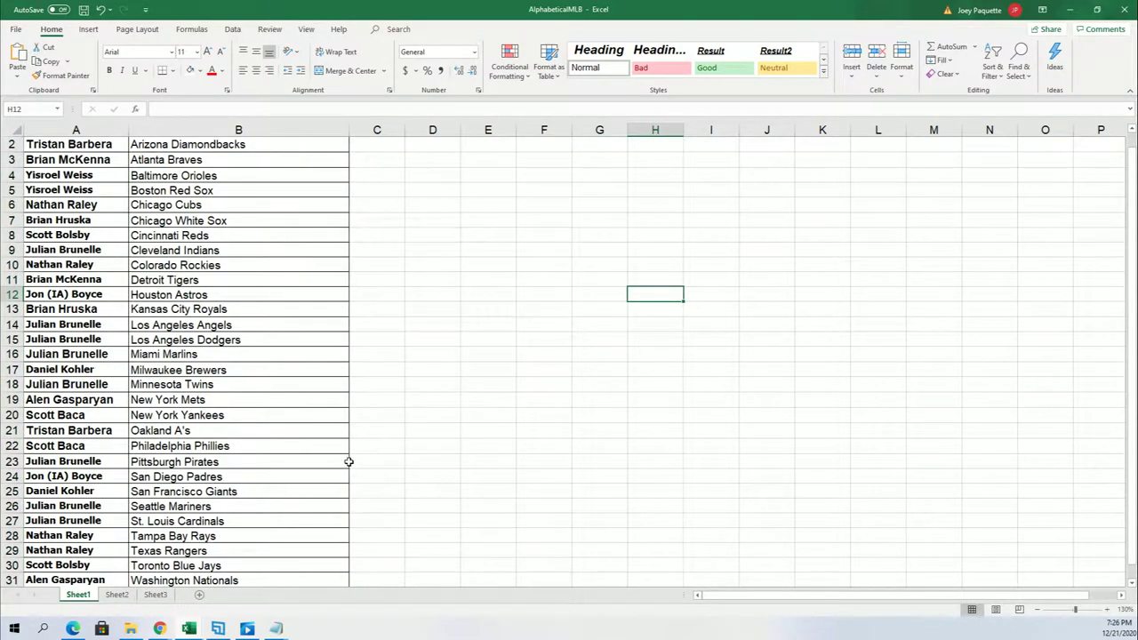
click(452, 433)
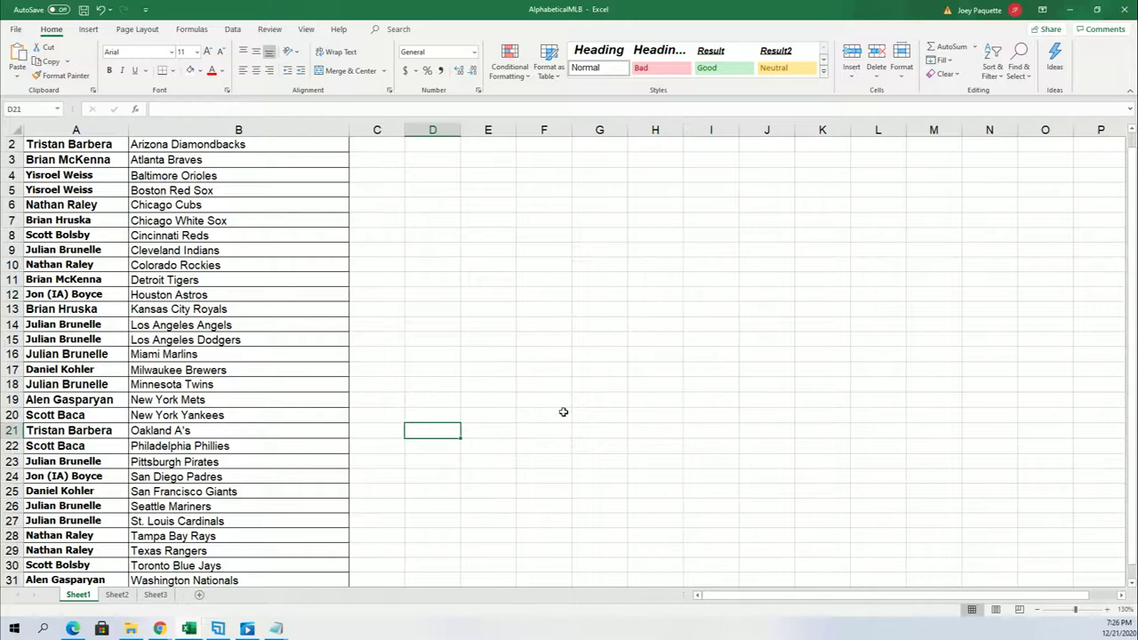